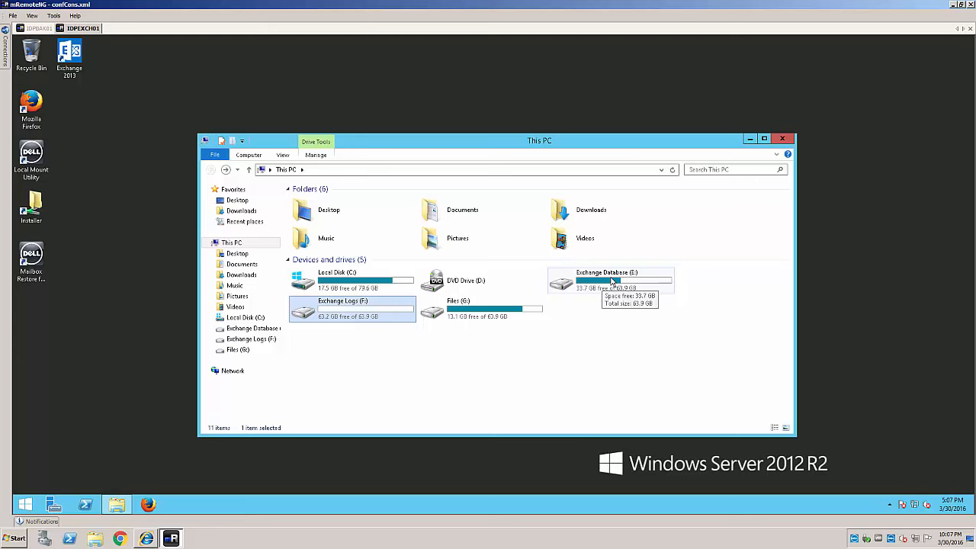
double_click(364, 315)
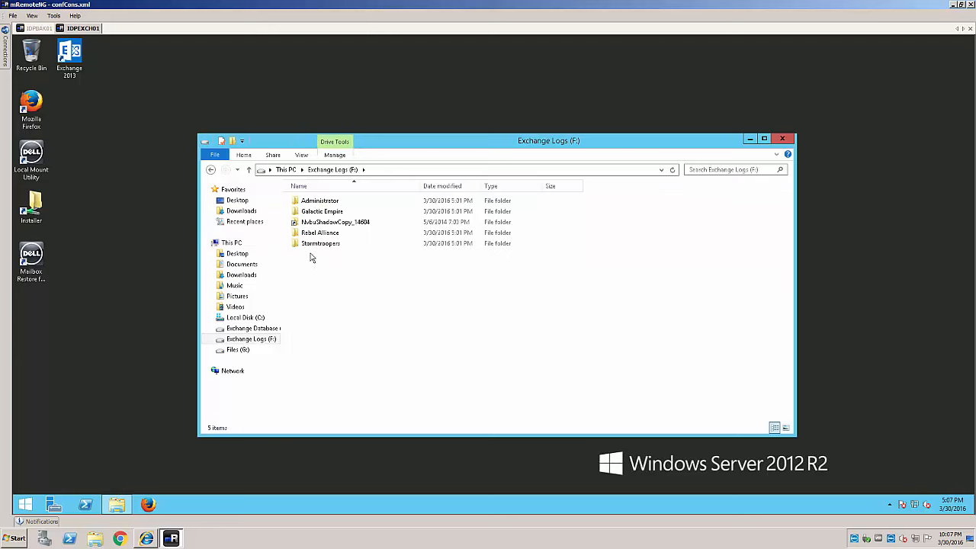
left_click(210, 170)
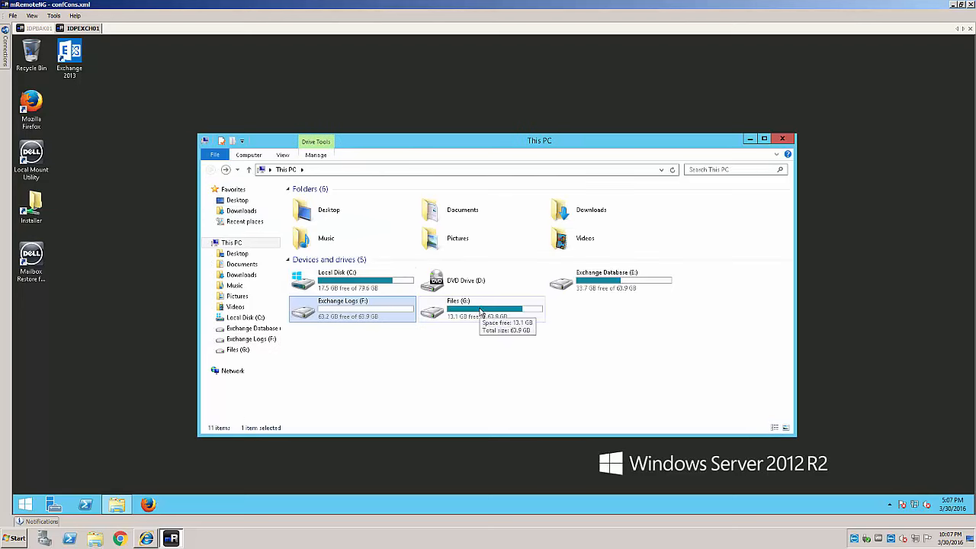
double_click(481, 313)
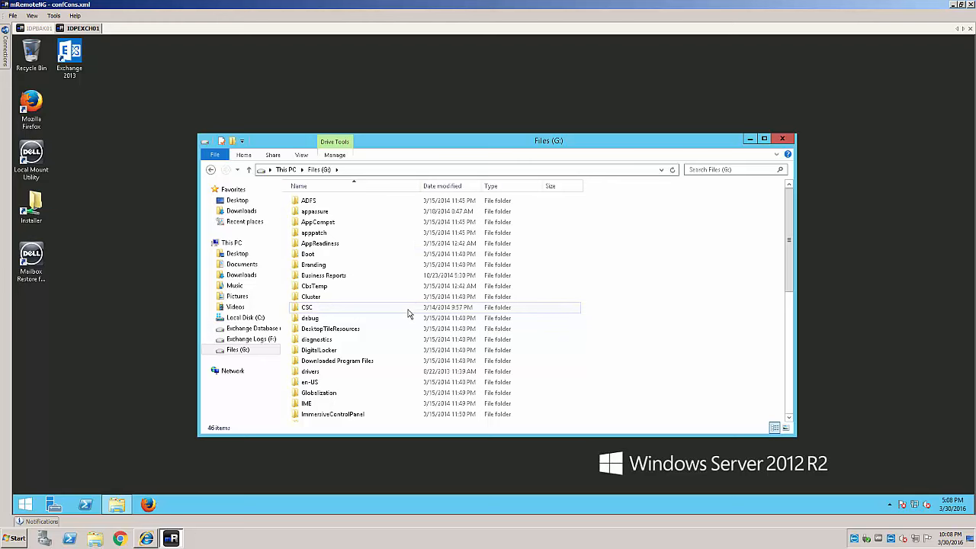
left_click(210, 168)
Quick-format Exchange Database (E:) as NTFS, formatting anyway despite the drive being in use.
right_click(619, 283)
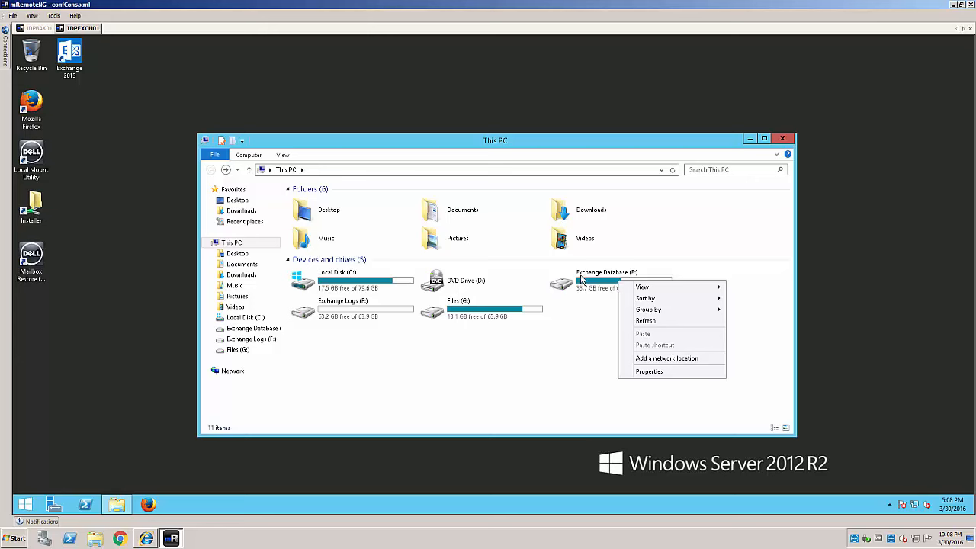
left_click(582, 280)
double_click(582, 277)
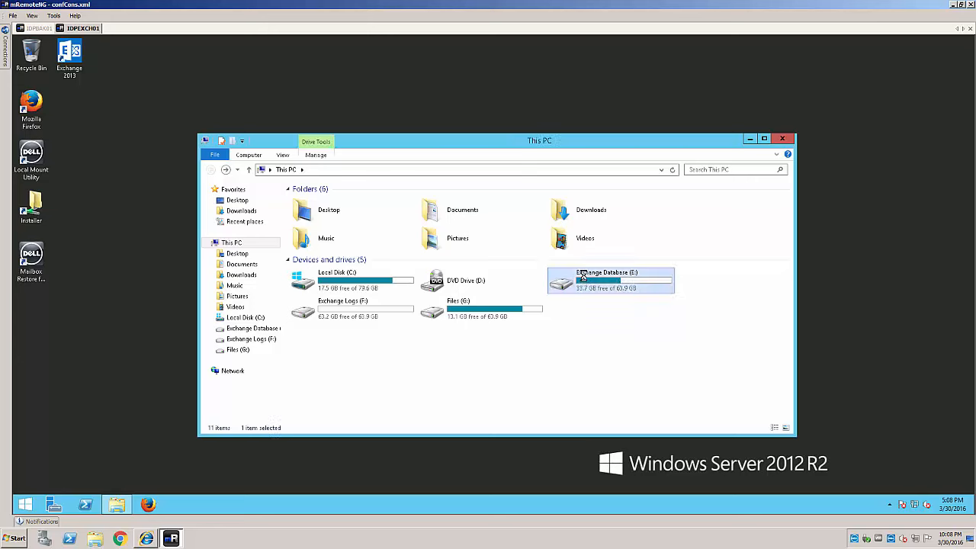
right_click(582, 276)
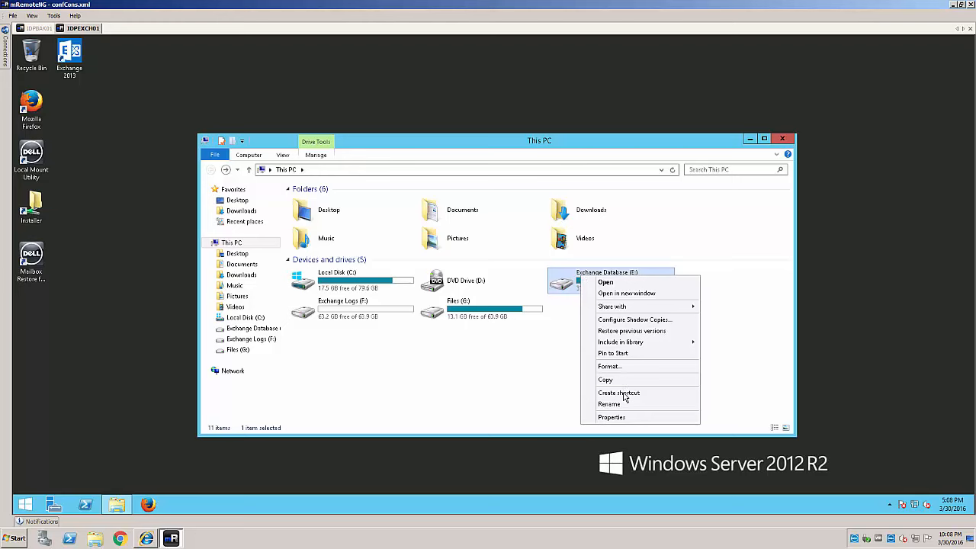
left_click(616, 369)
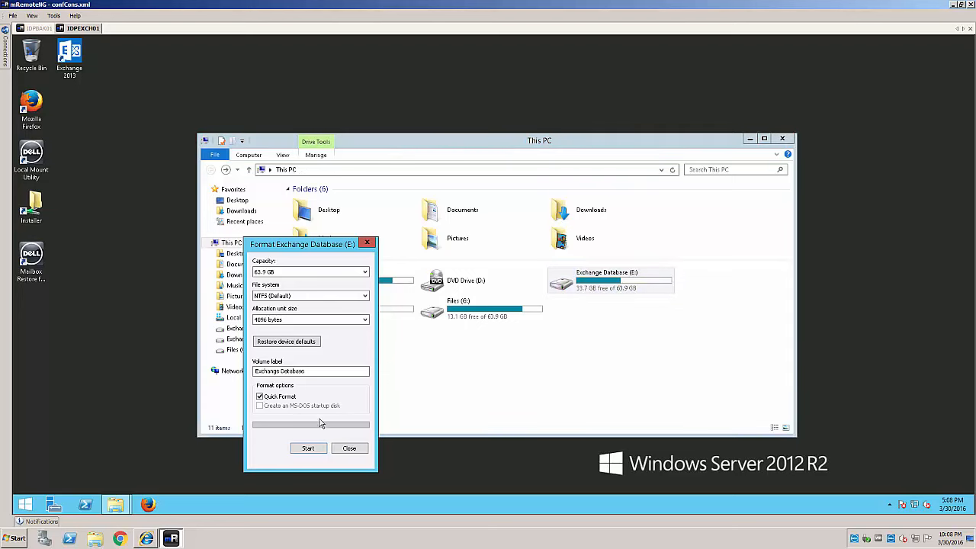
left_click(307, 449)
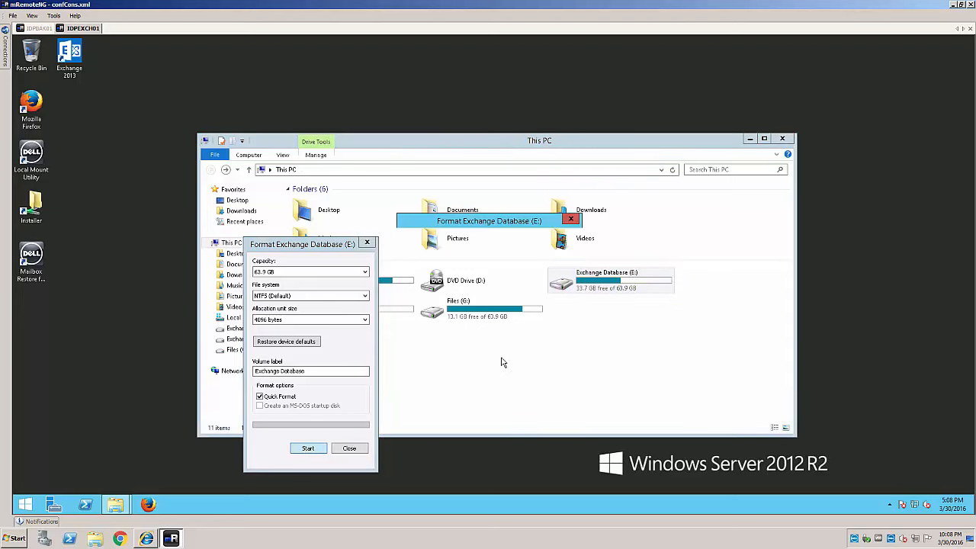
left_click(518, 271)
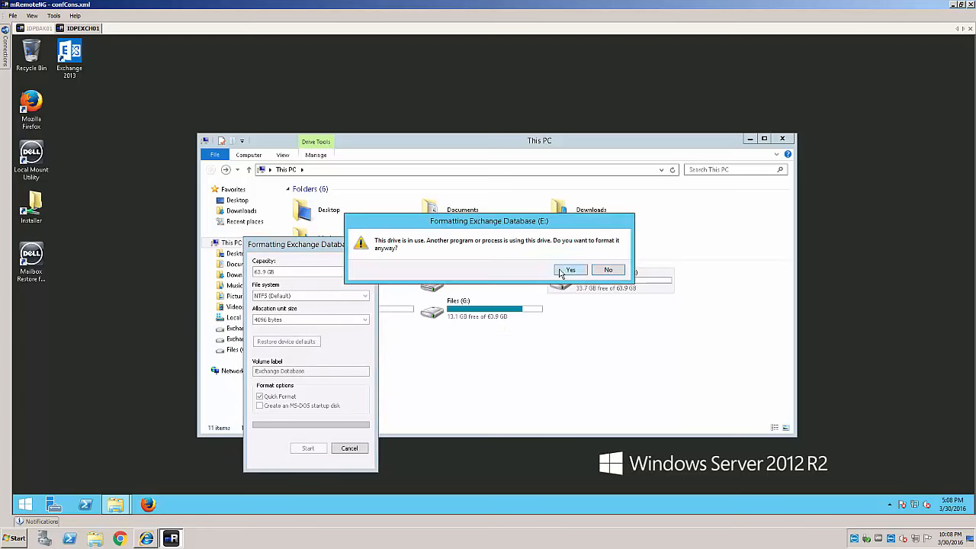
left_click(568, 270)
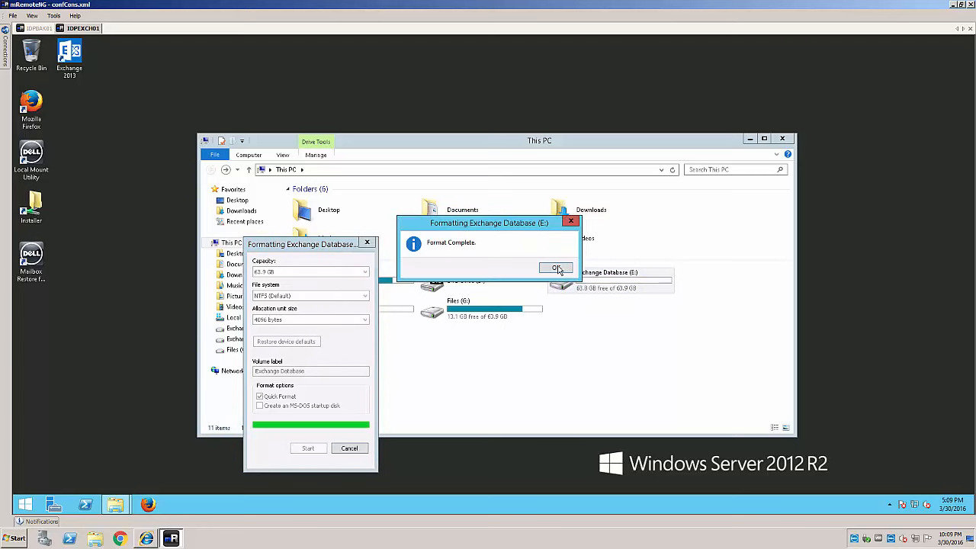
left_click(558, 269)
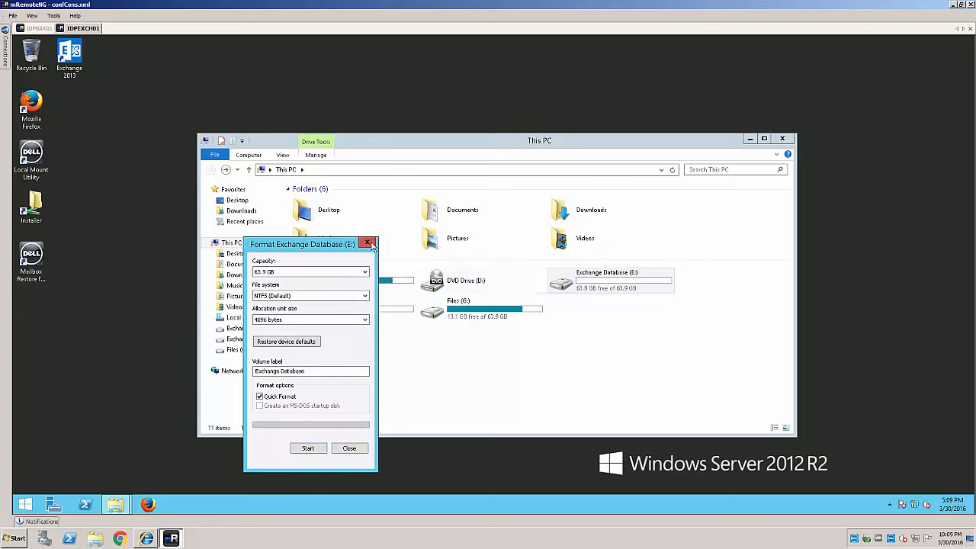
left_click(367, 243)
Quick-format Exchange Logs (F:), accepting the data-erase warning, then close the Format dialog.
right_click(340, 309)
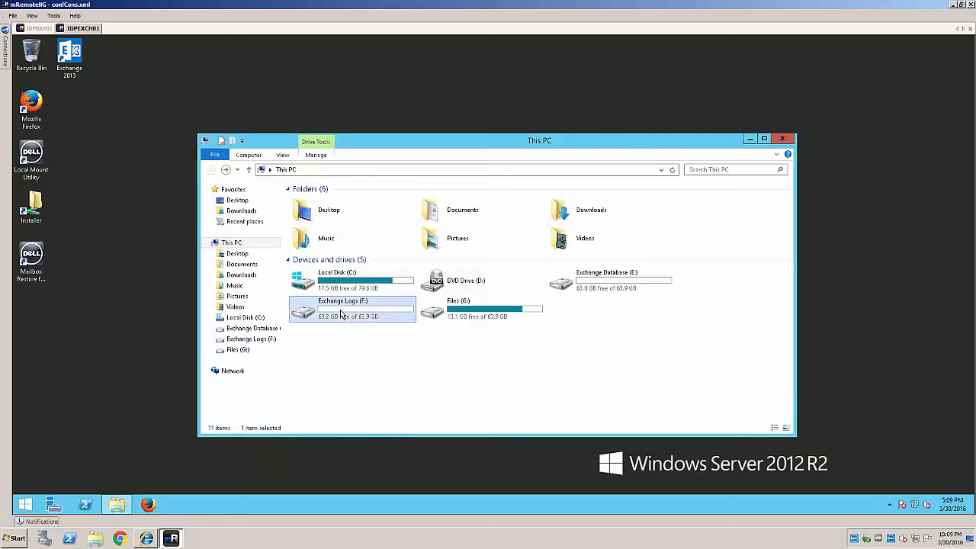
left_click(385, 400)
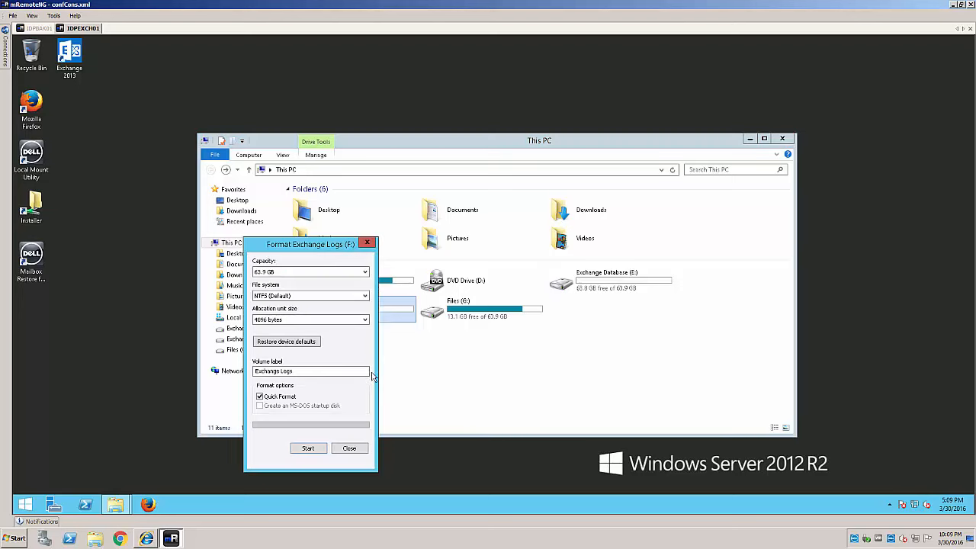
left_click(309, 451)
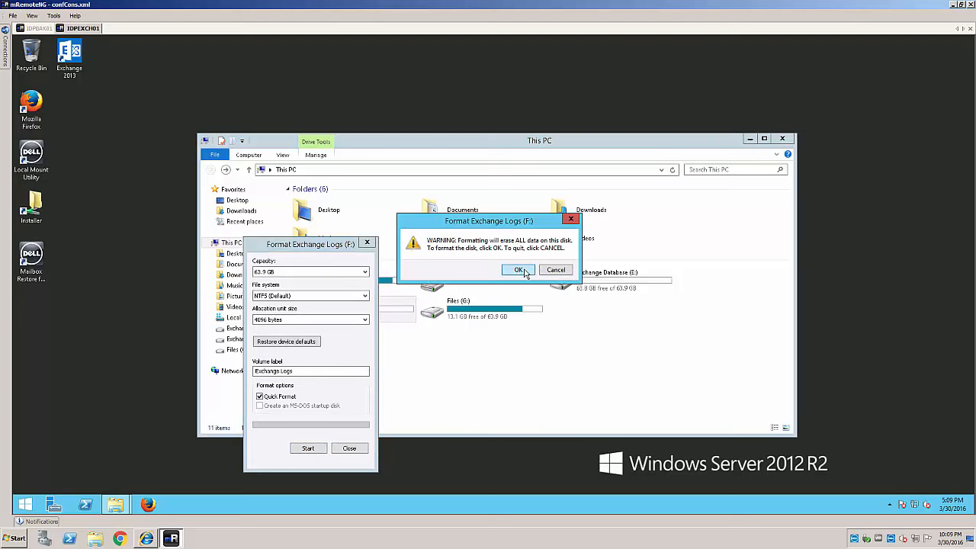
left_click(524, 270)
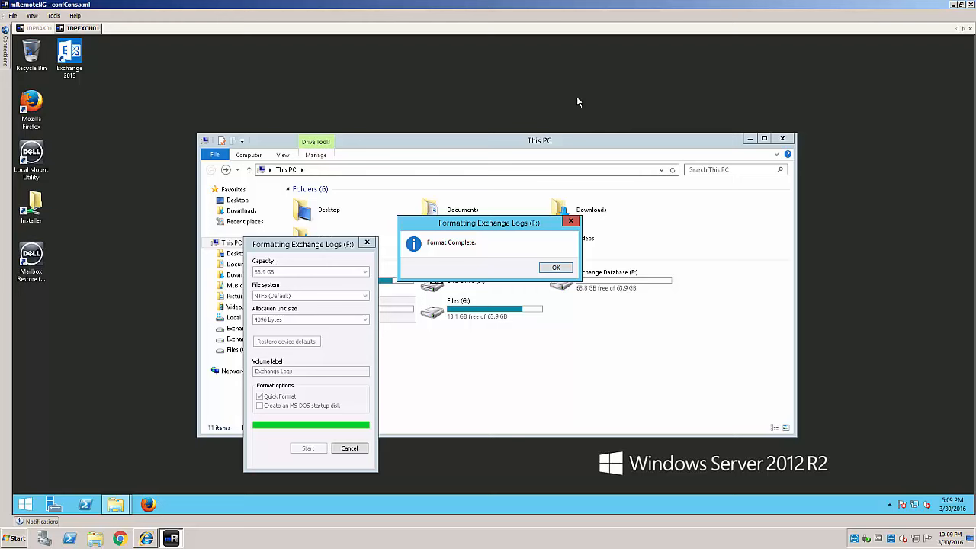
left_click(556, 271)
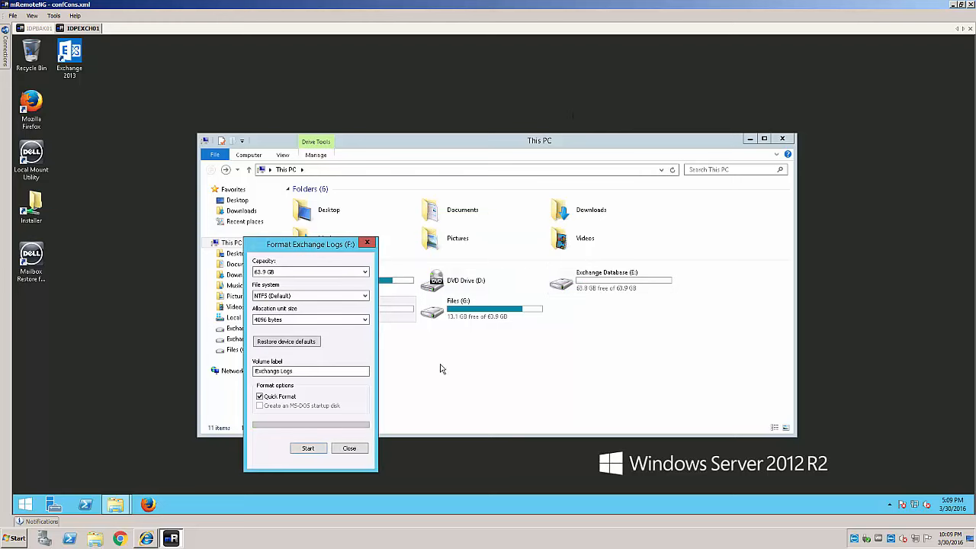
left_click(349, 449)
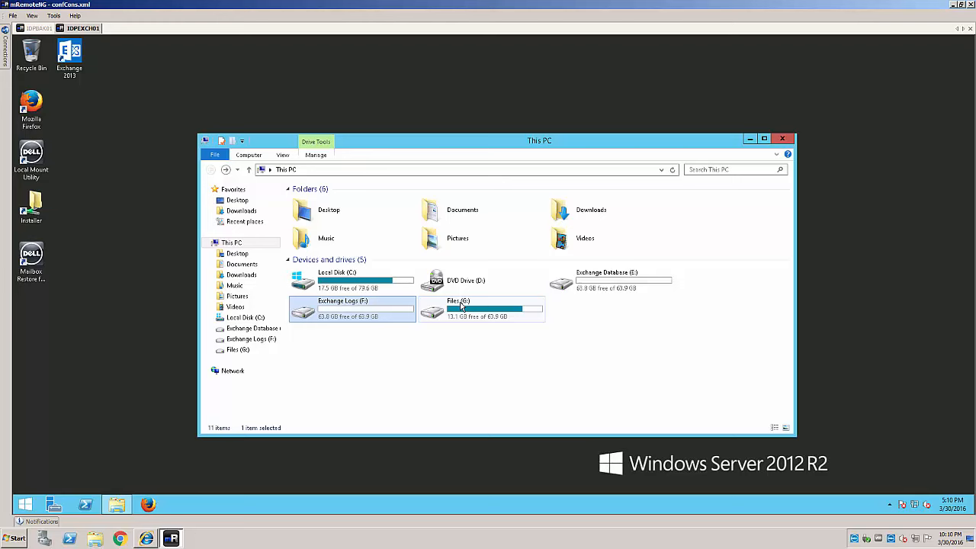
Quick-format Files (G:), accepting the data-erase warning and the Format Complete notice.
right_click(461, 306)
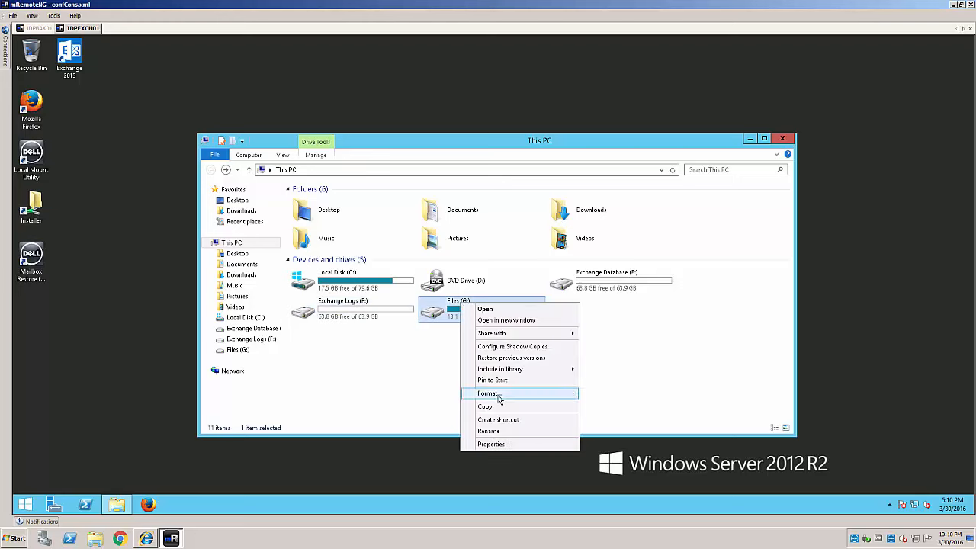
left_click(497, 394)
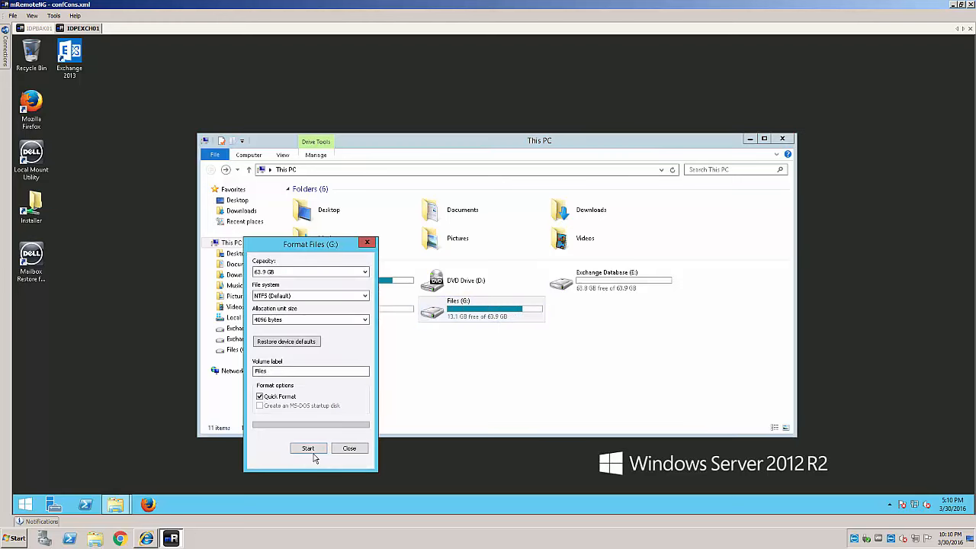
left_click(308, 448)
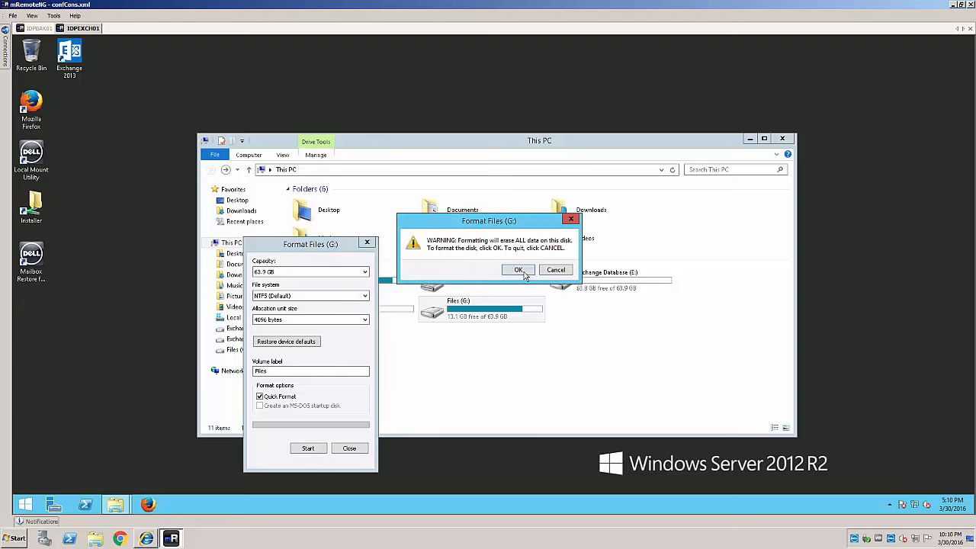
left_click(525, 274)
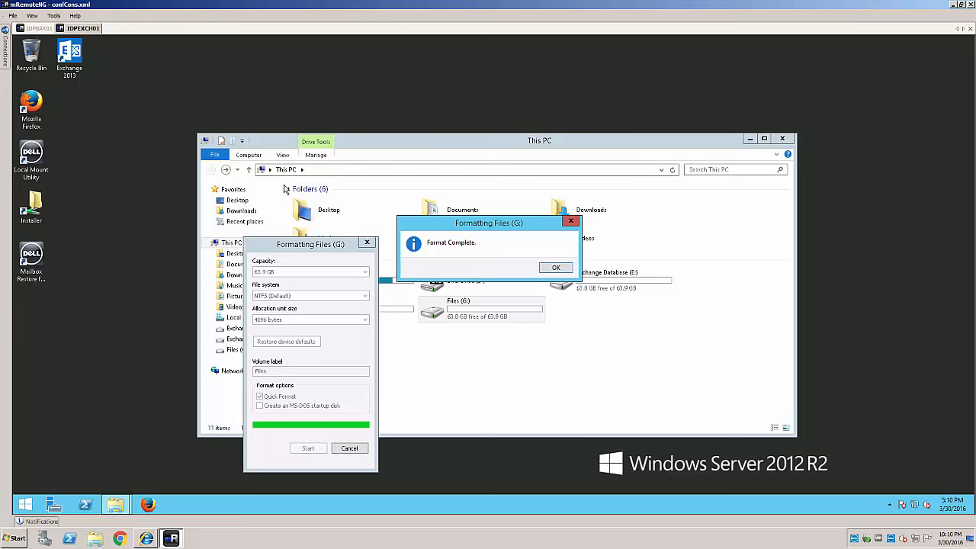
left_click(557, 269)
Close G:'s Format dialog, confirm Exchange Database (E:) is empty, then go to the IDPBAK01 session.
left_click(366, 243)
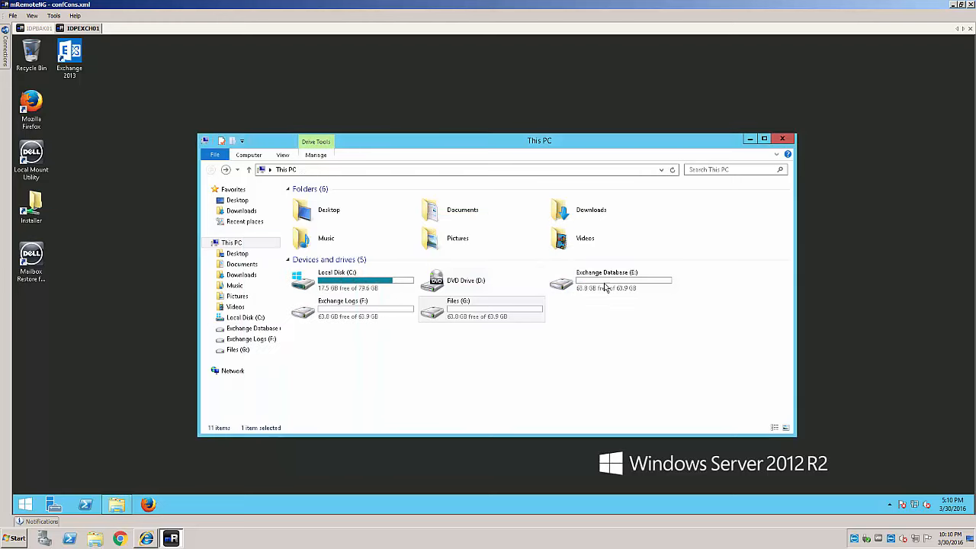
double_click(606, 287)
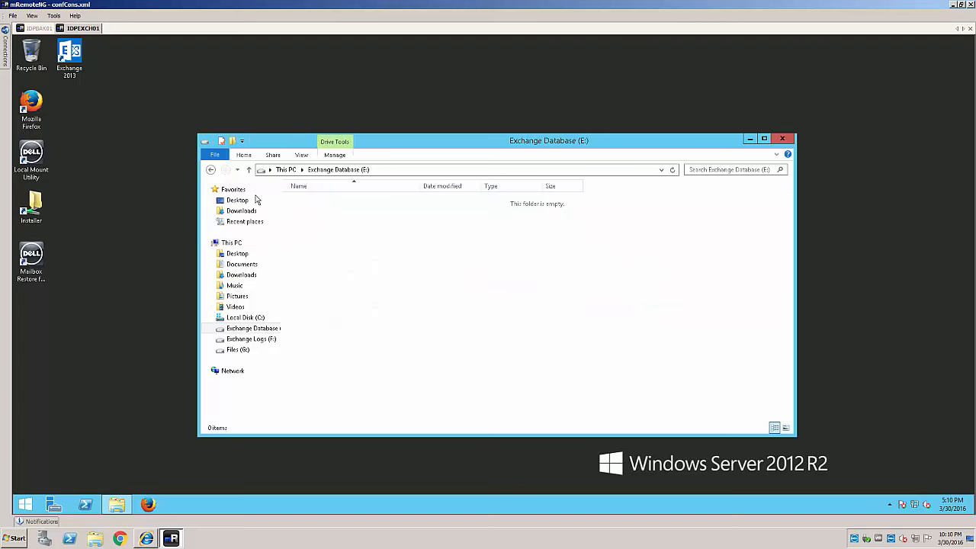
left_click(211, 169)
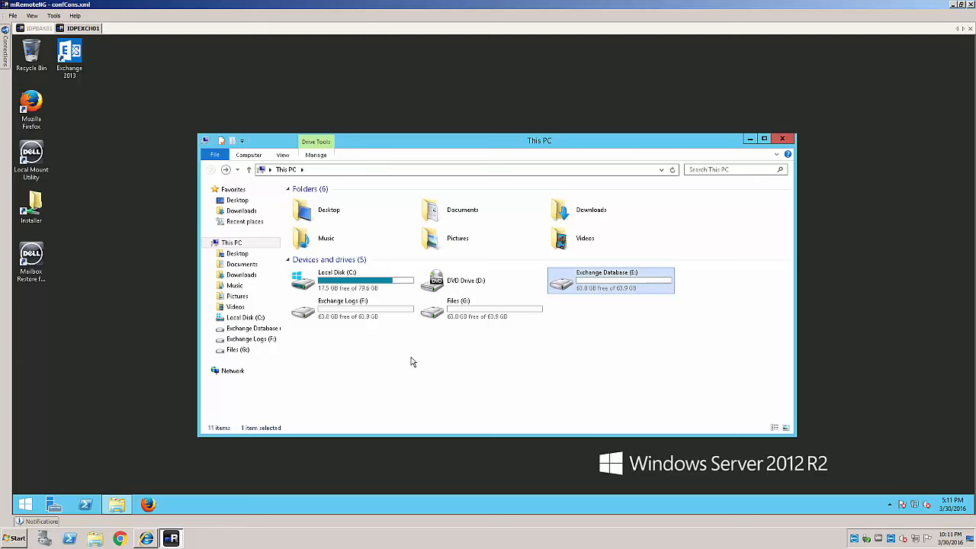
left_click(38, 28)
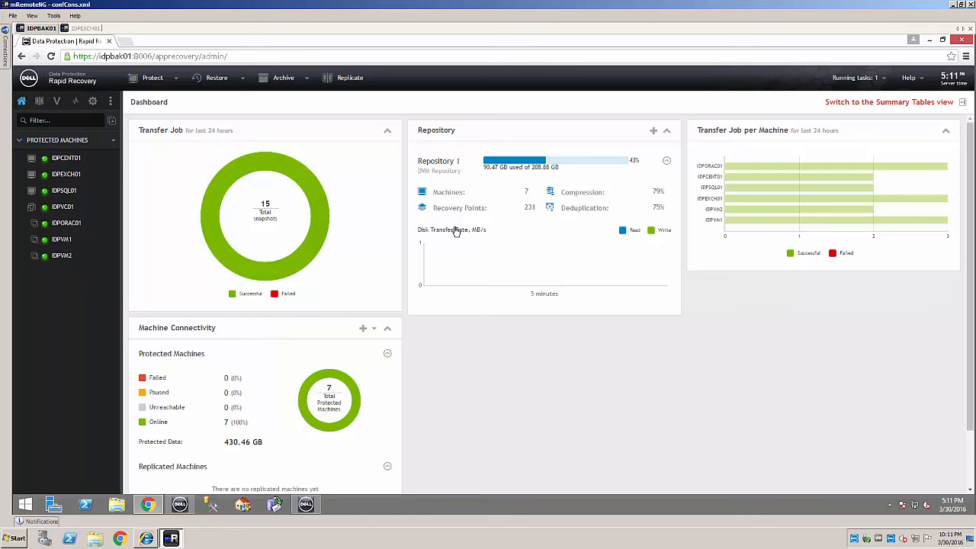
List IDPEXCH01's recovery points and show the actions for the newest 3/30/2016 5:00:02 PM point.
left_click(77, 176)
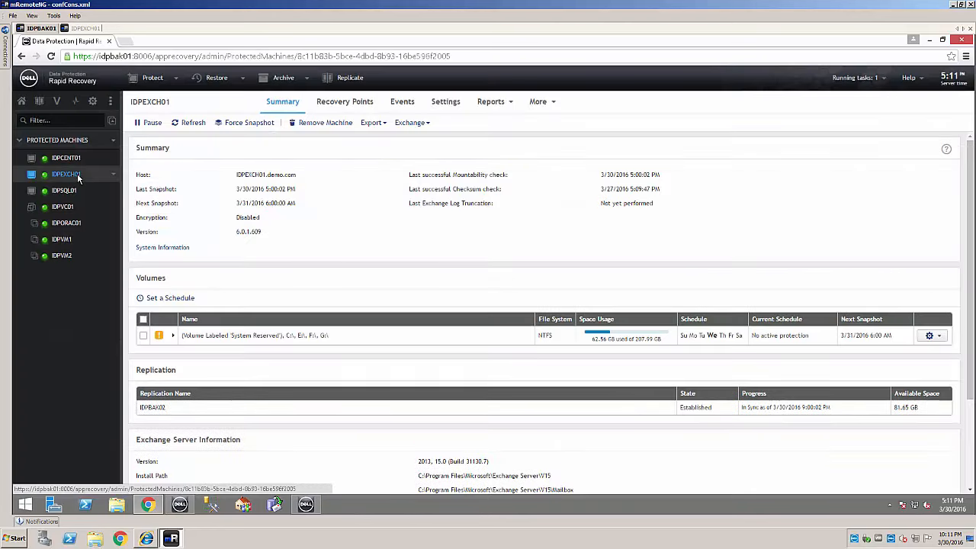
left_click(337, 102)
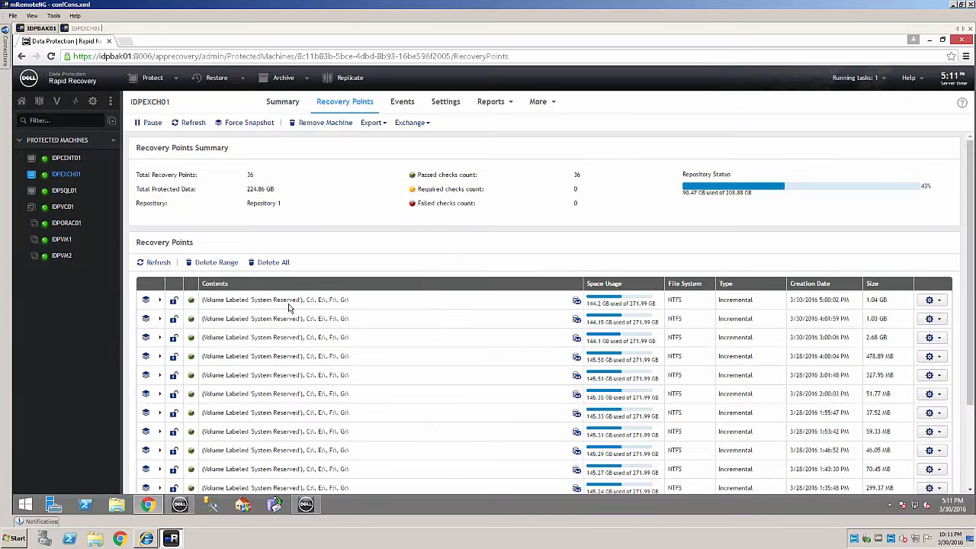
left_click(930, 301)
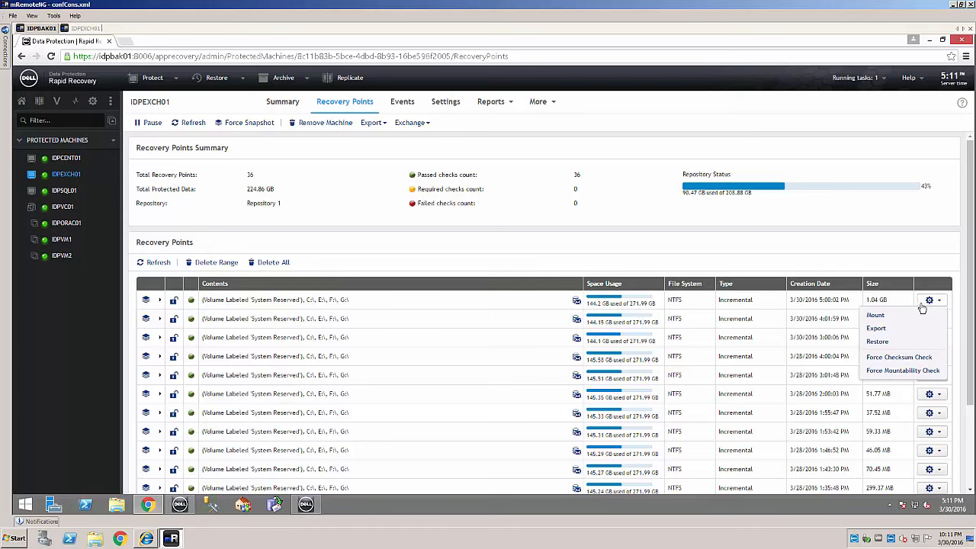
Start a restore of that point back to the protected machine IDPEXCH01 (Source).
left_click(882, 343)
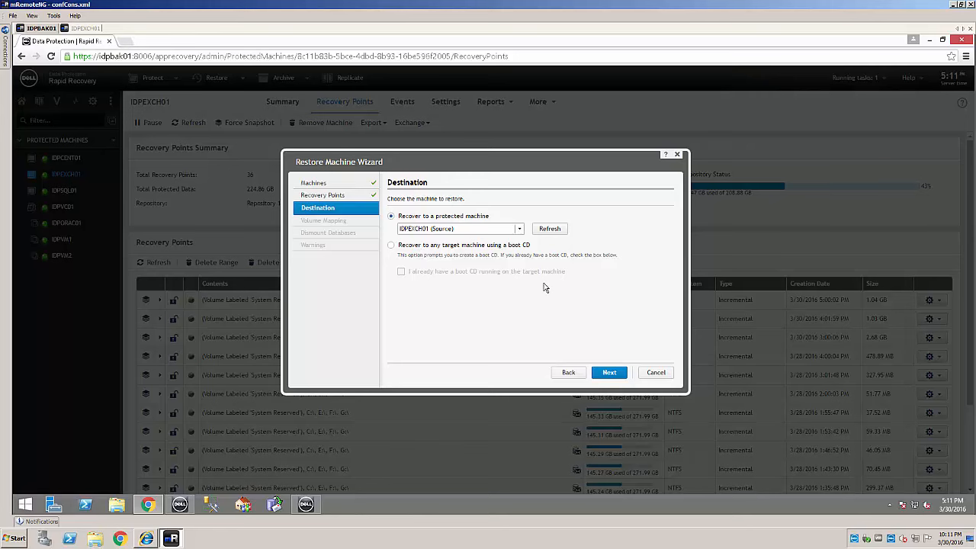
left_click(610, 372)
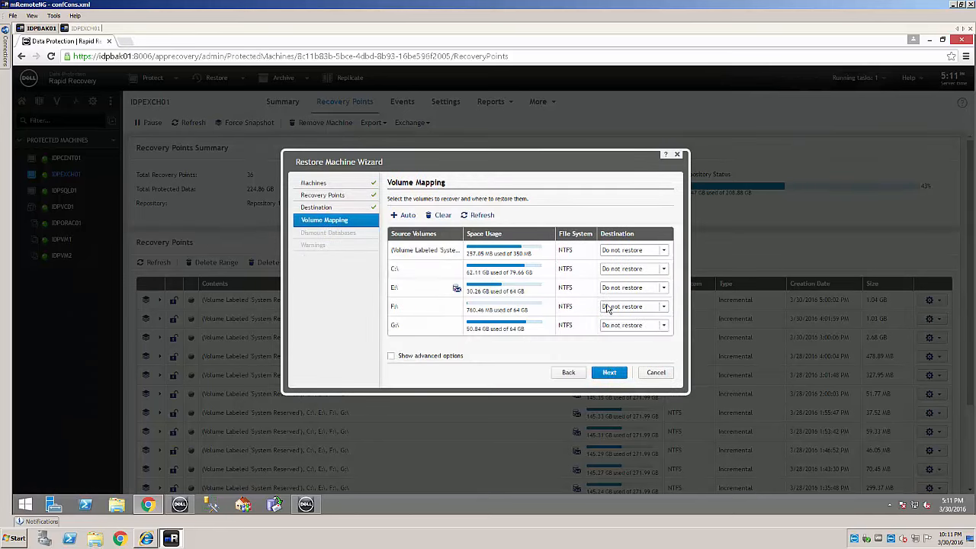
Map volumes E:\, F:\ and G:\ to their matching 64.00 GB destination volumes.
left_click(664, 289)
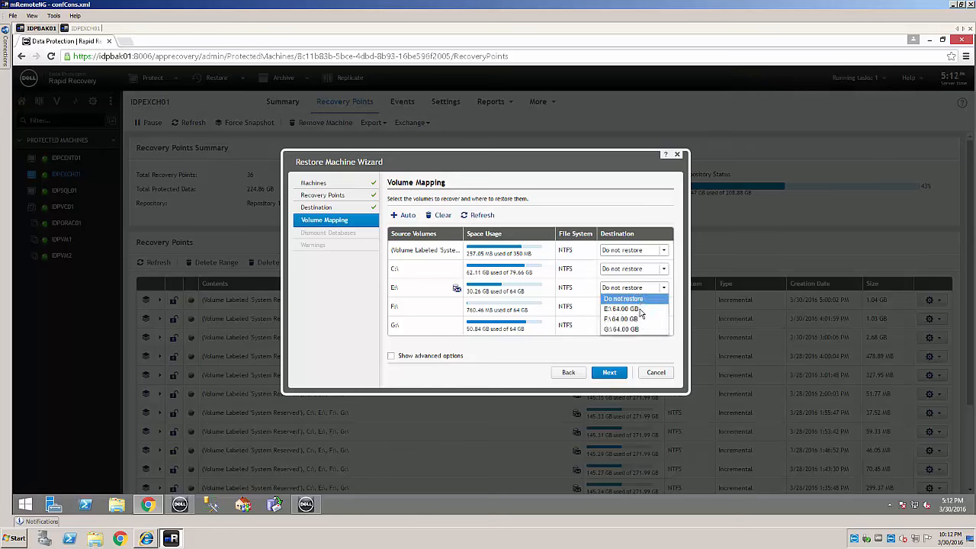
left_click(641, 309)
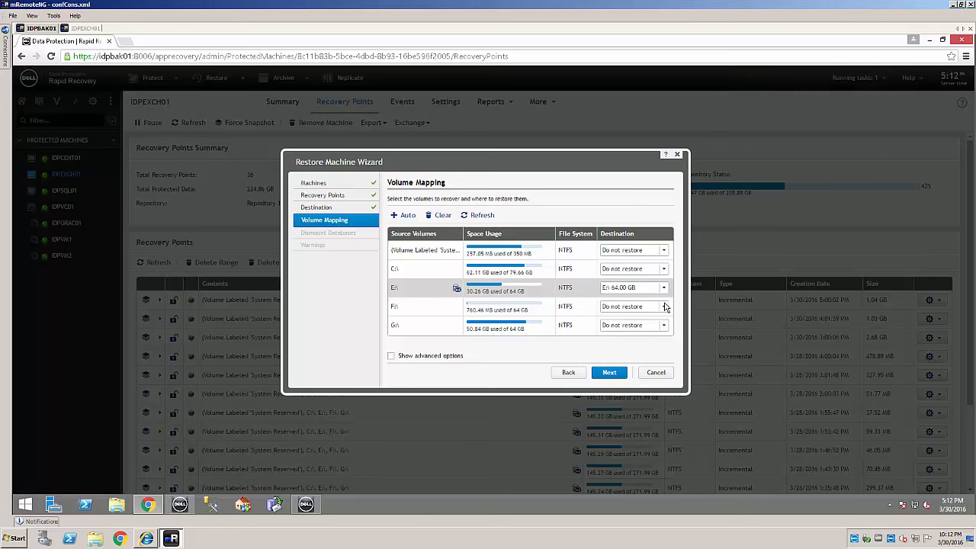
left_click(665, 307)
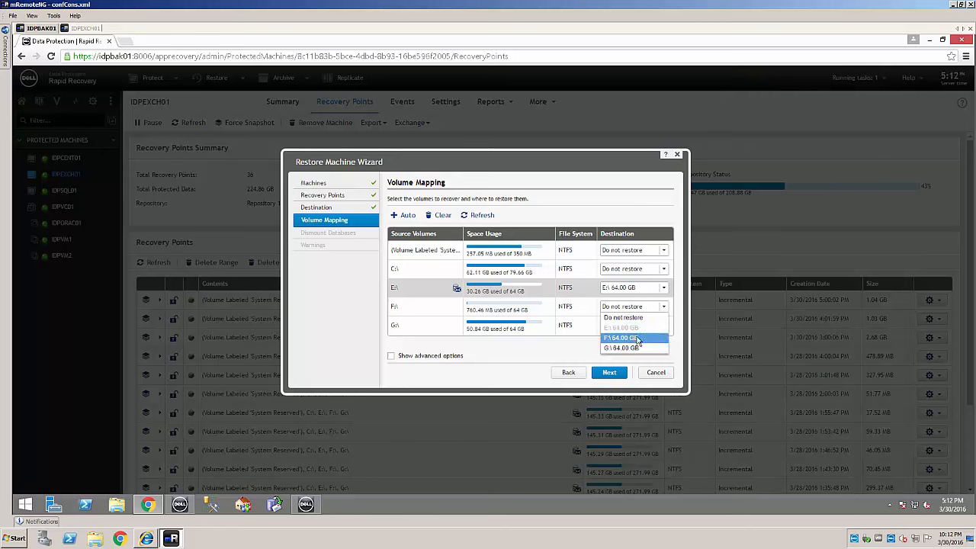
left_click(639, 337)
left_click(664, 327)
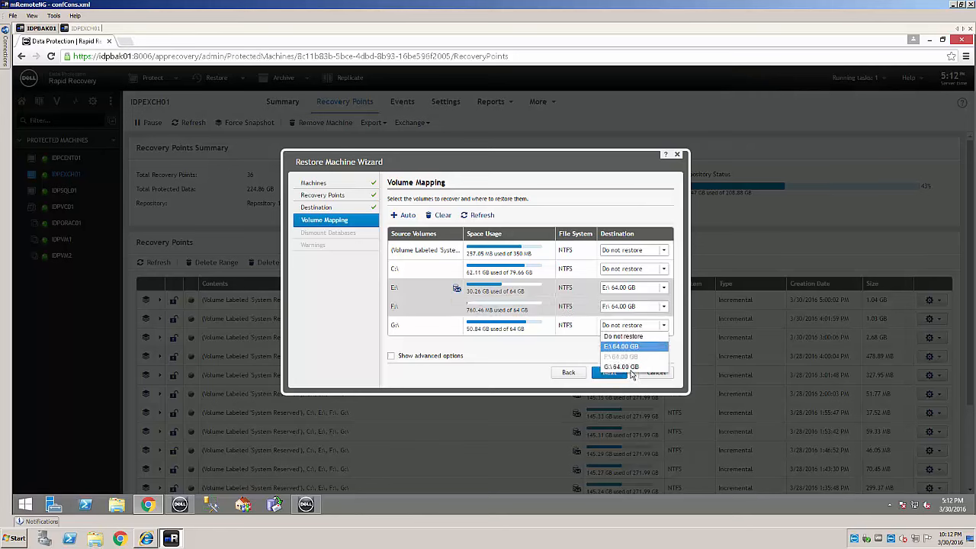
left_click(630, 367)
left_click(613, 372)
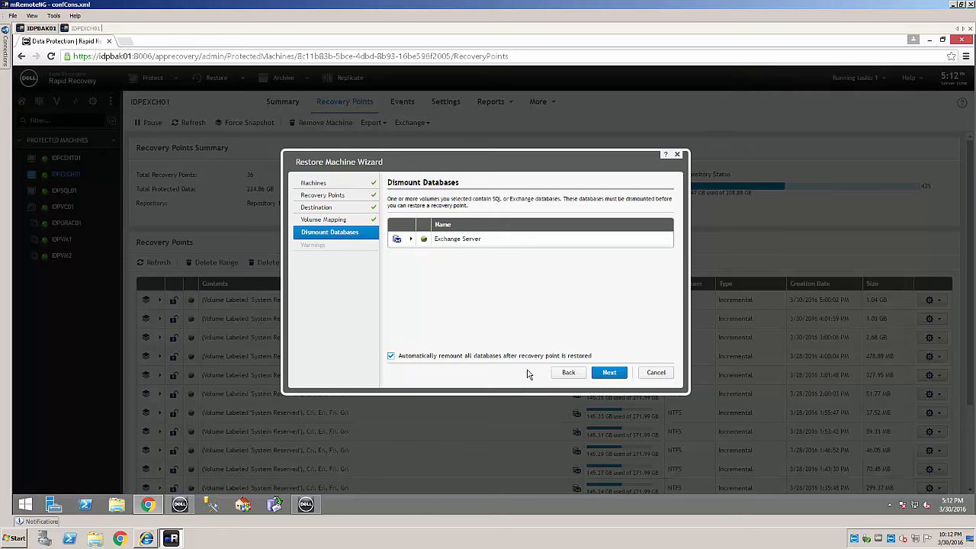
Finish the Restore Machine Wizard and open the running restore task's Monitor Active Task view.
left_click(615, 376)
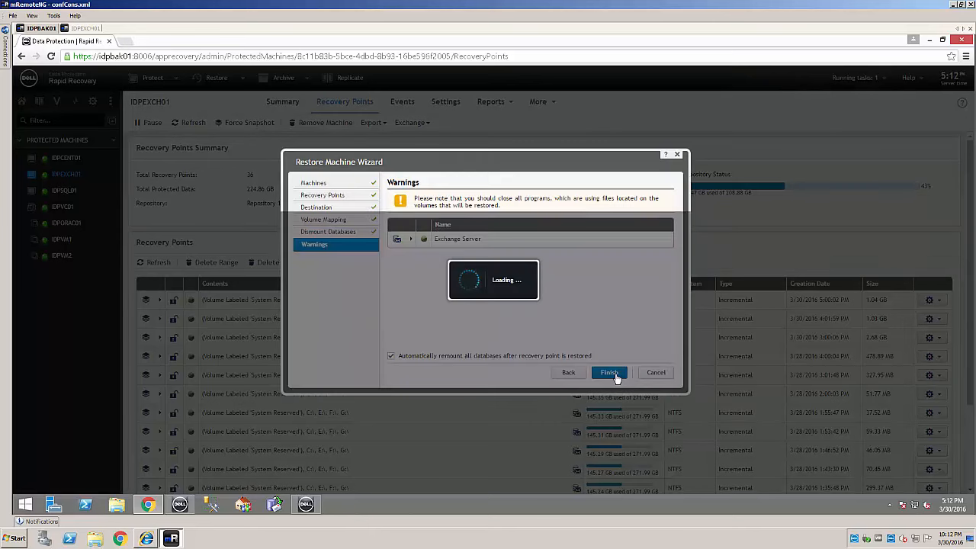
left_click(615, 375)
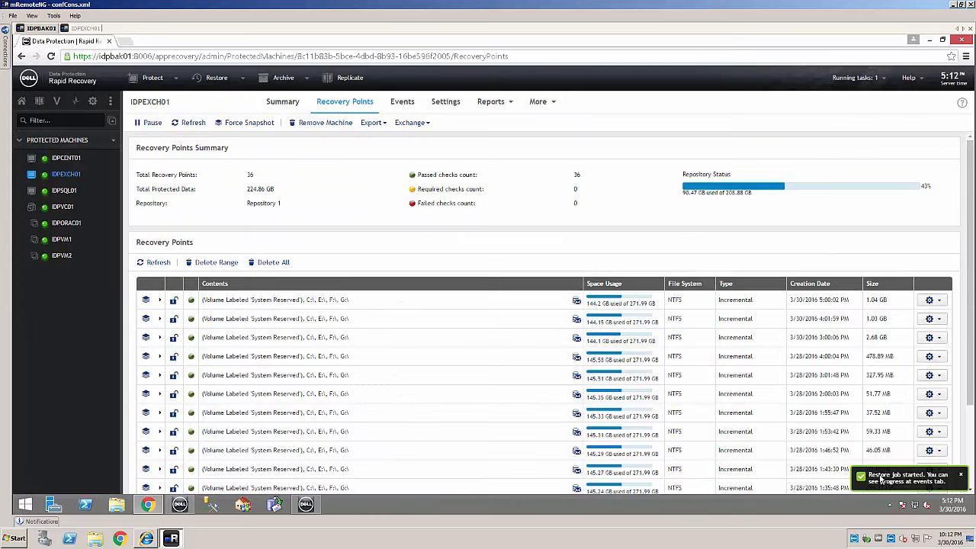
left_click(871, 79)
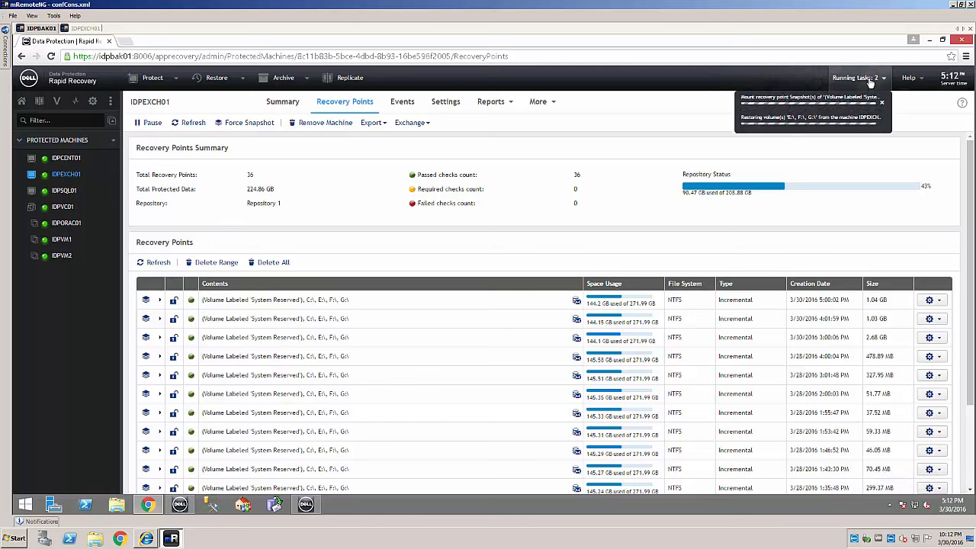
left_click(851, 116)
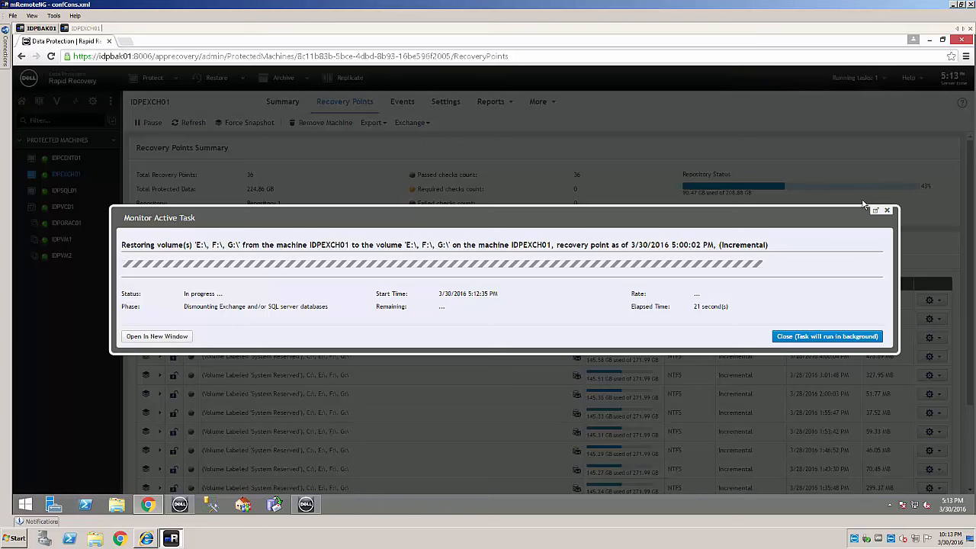
On IDPEXCH01, check that Exchange Database (E:) is refilling with restored data.
left_click(86, 29)
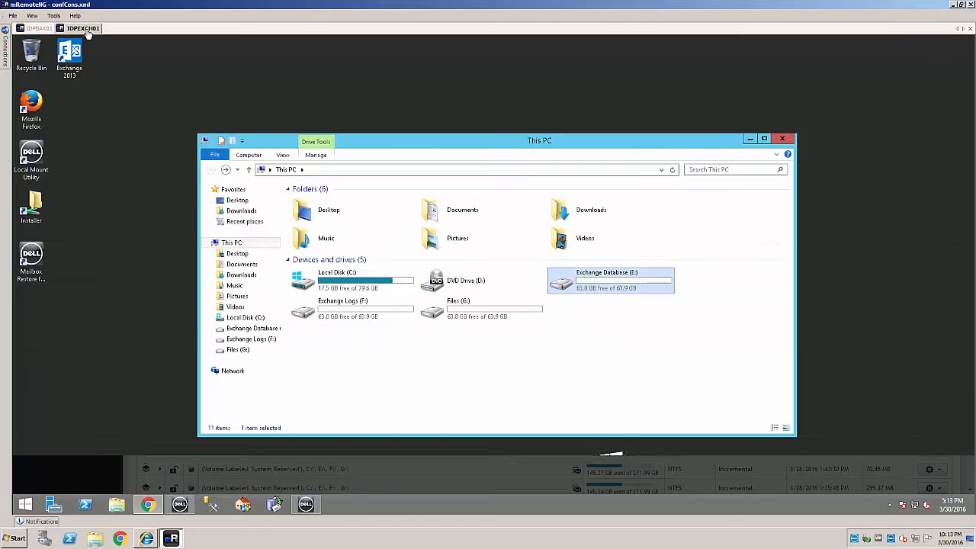
double_click(620, 288)
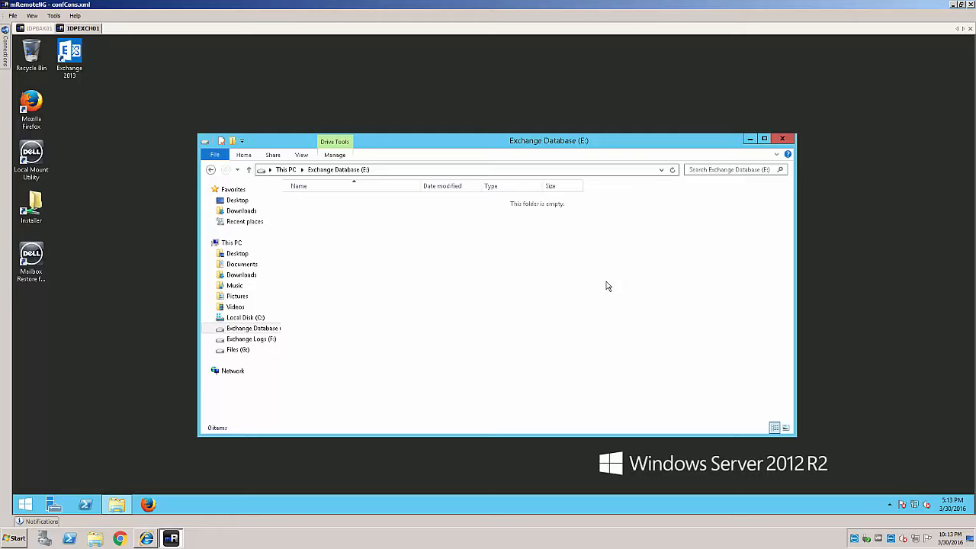
left_click(211, 171)
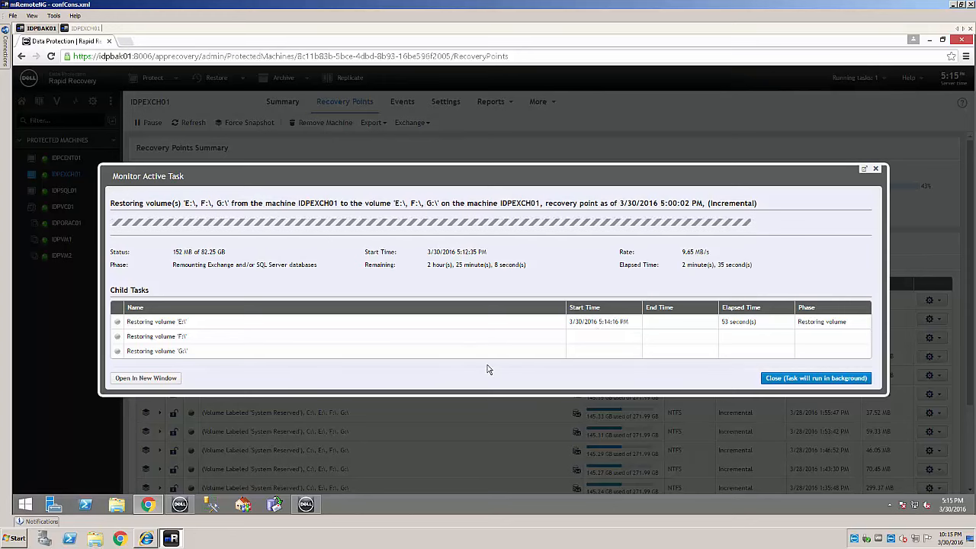
left_click(84, 31)
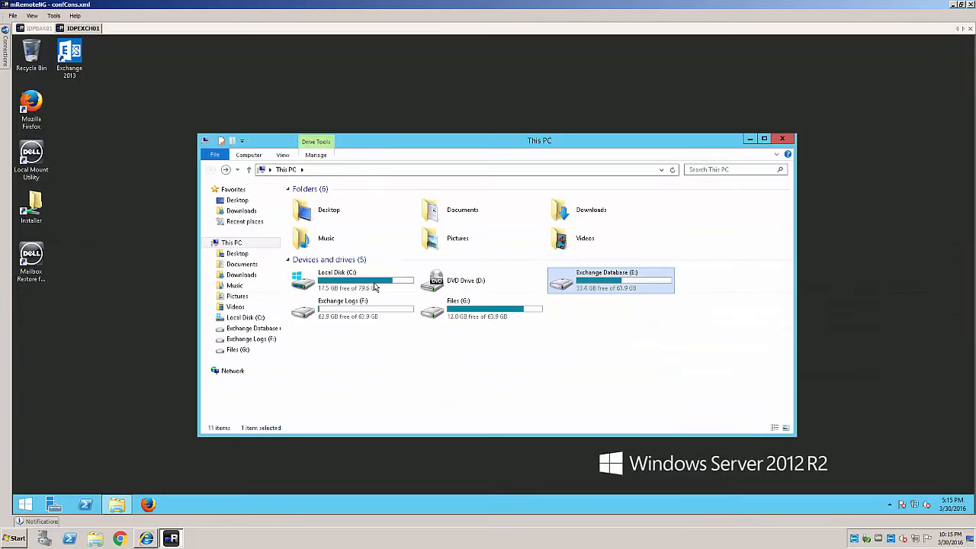
Inspect restored folders on E:, F: and G: and G:'s Business Reports files, then return to the restore monitor.
double_click(597, 288)
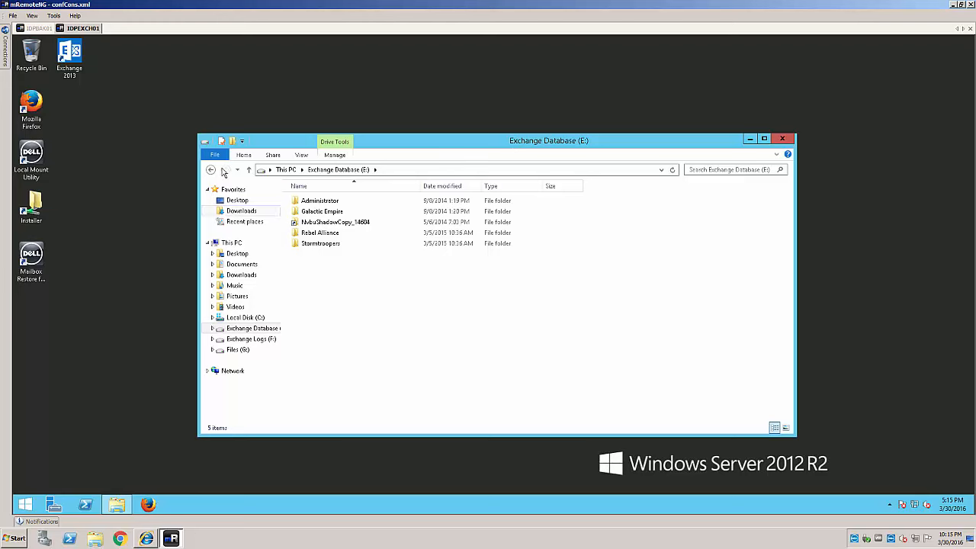
left_click(211, 169)
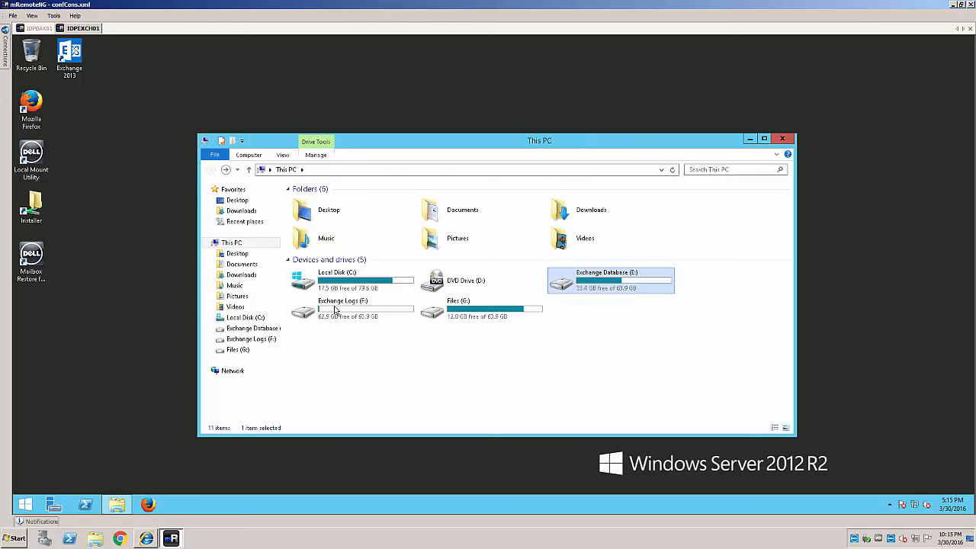
left_click(335, 309)
double_click(334, 309)
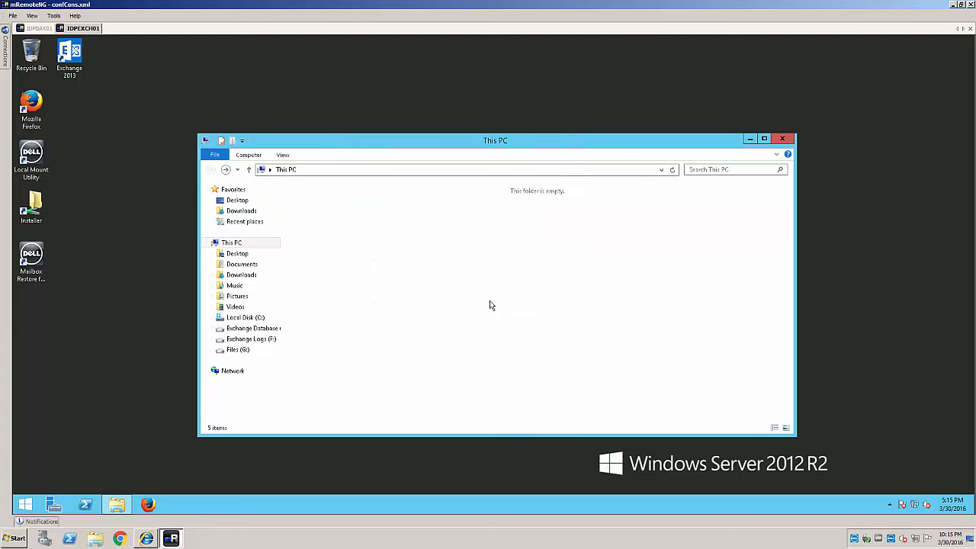
double_click(479, 319)
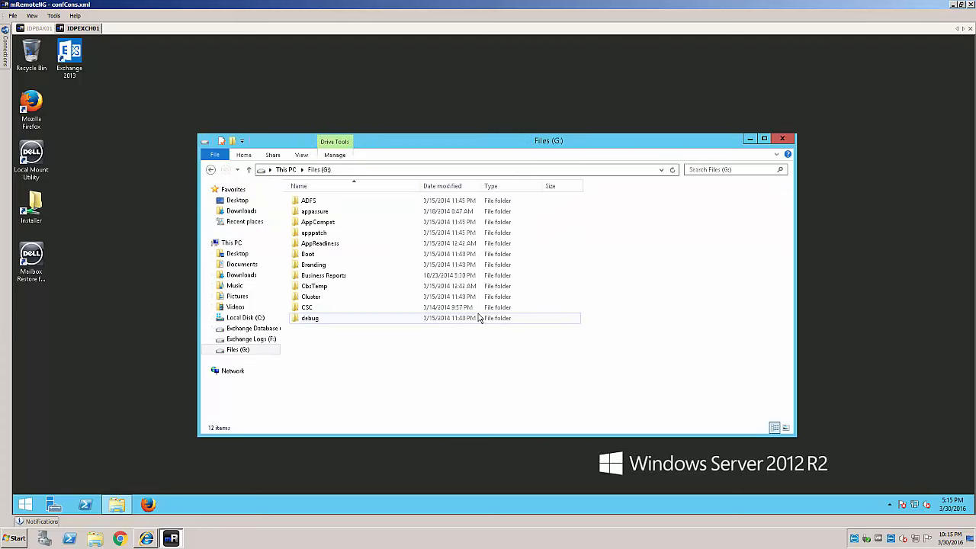
double_click(345, 279)
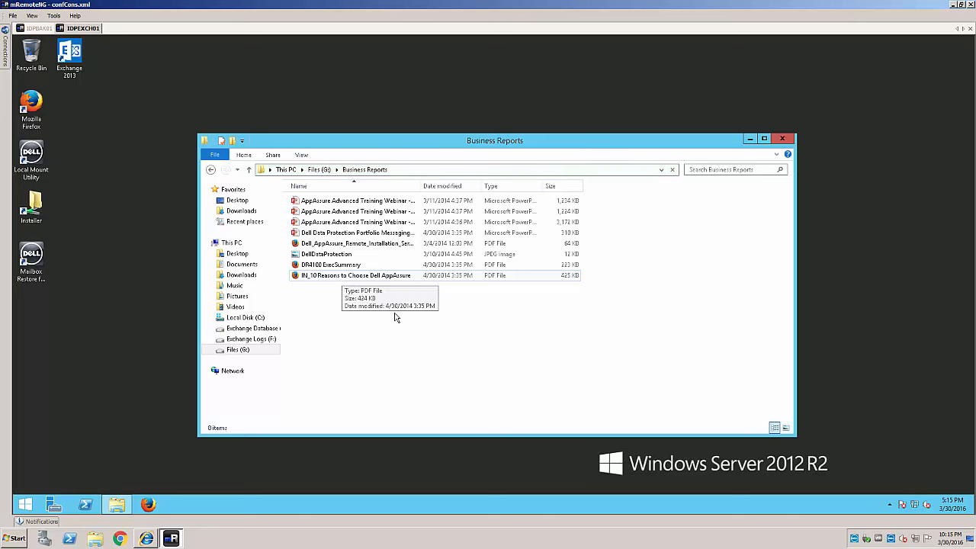
left_click(31, 28)
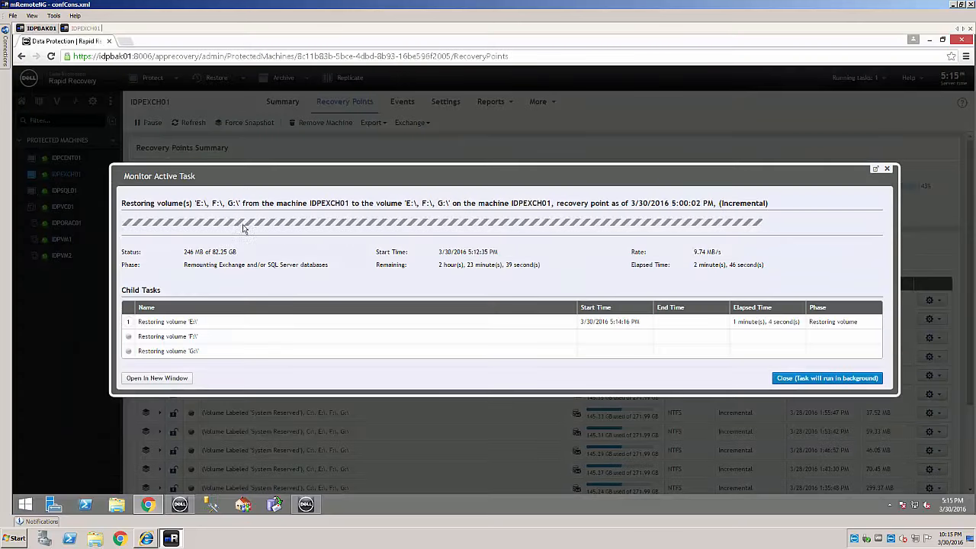